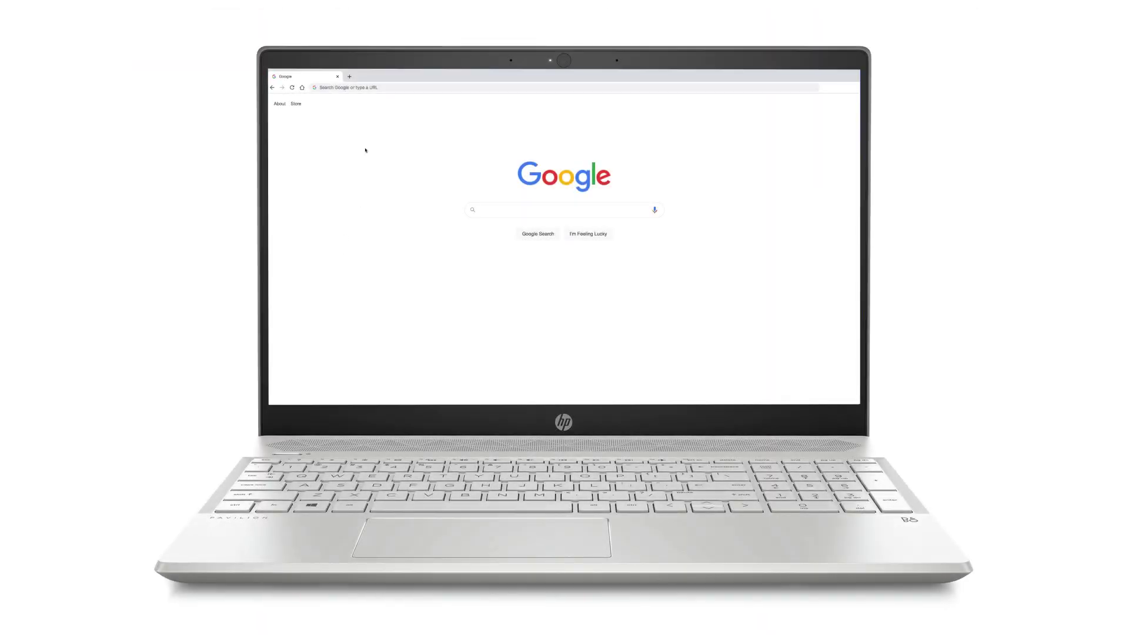
# - Enter the hub address 192.168.1.254 in Chrome's address bar, accepting the autocomplete
pyautogui.click(358, 88)
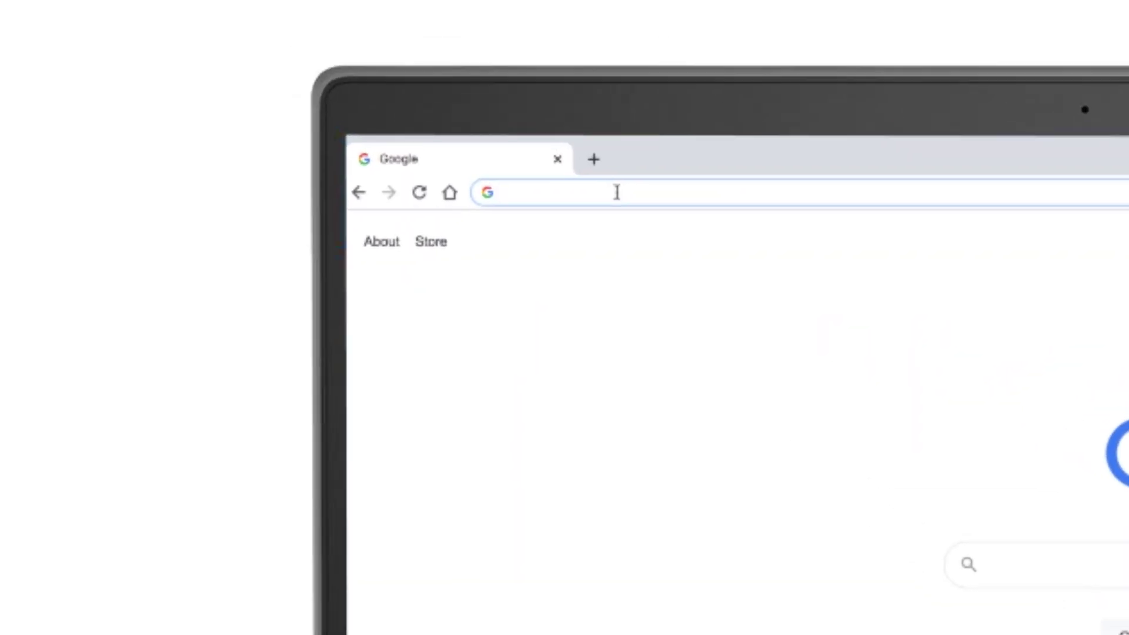
pyautogui.write('19')
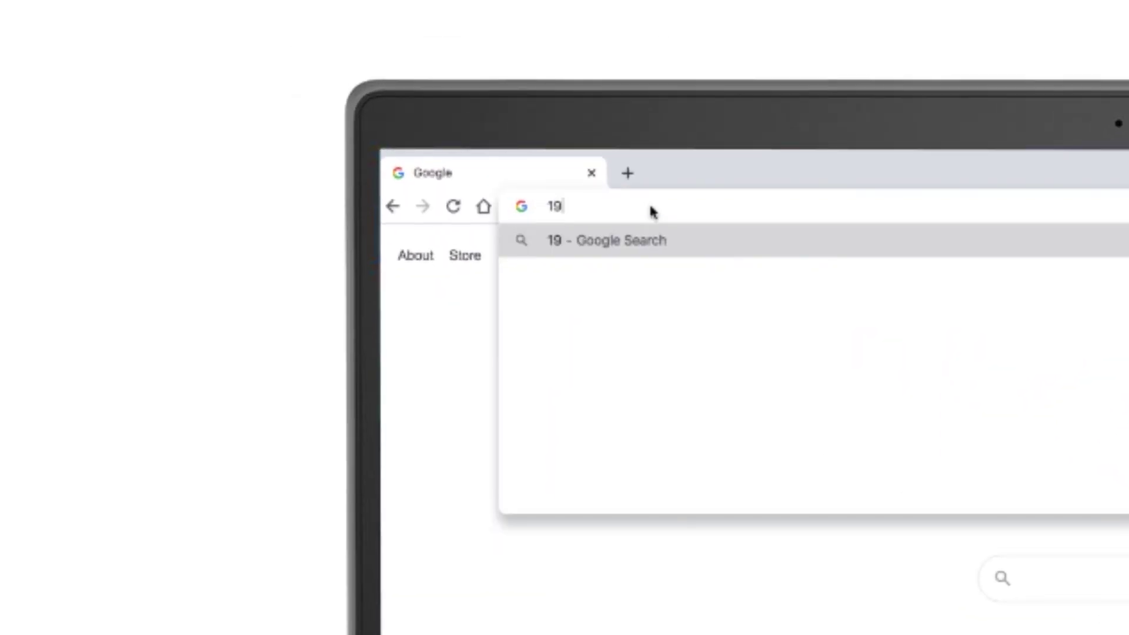
pyautogui.write('2.')
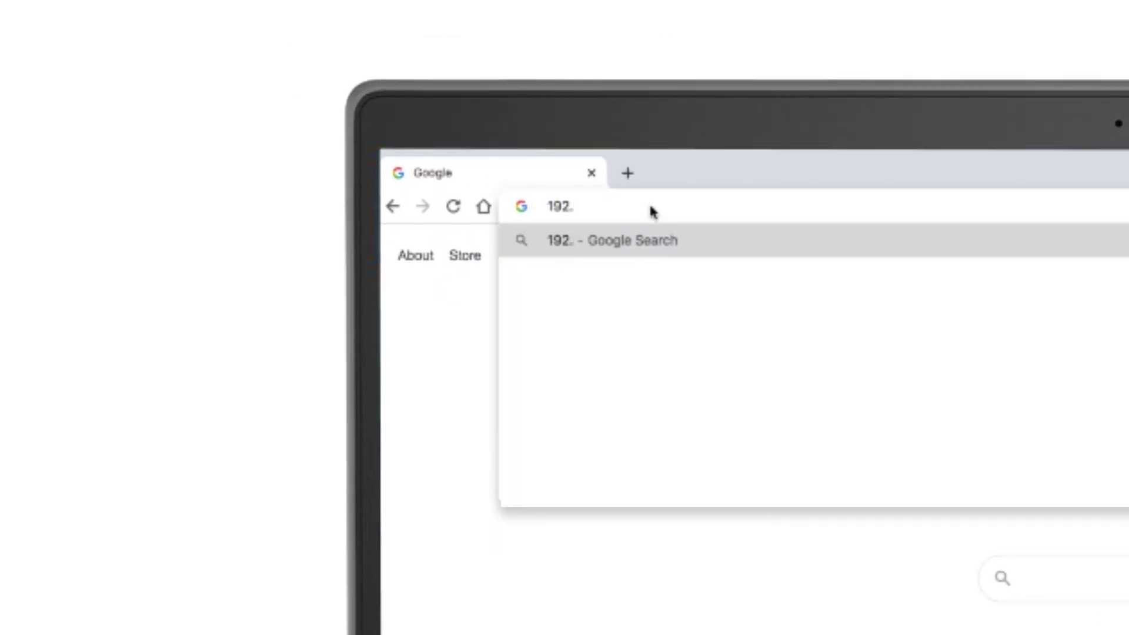
pyautogui.write('16')
pyautogui.press('Right')
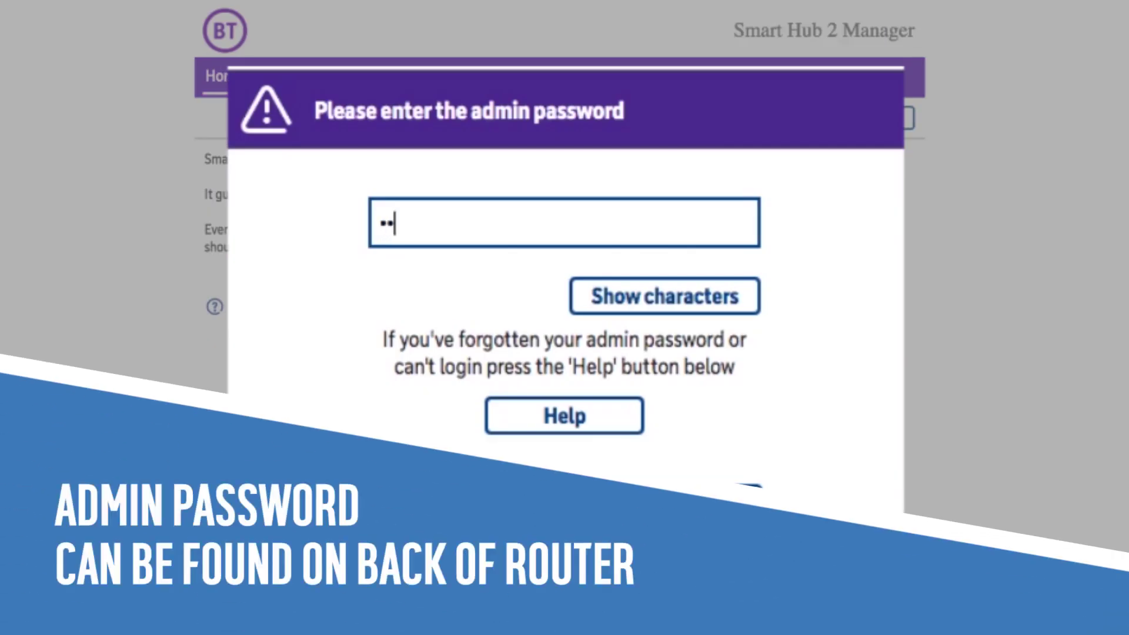
pyautogui.write('******')
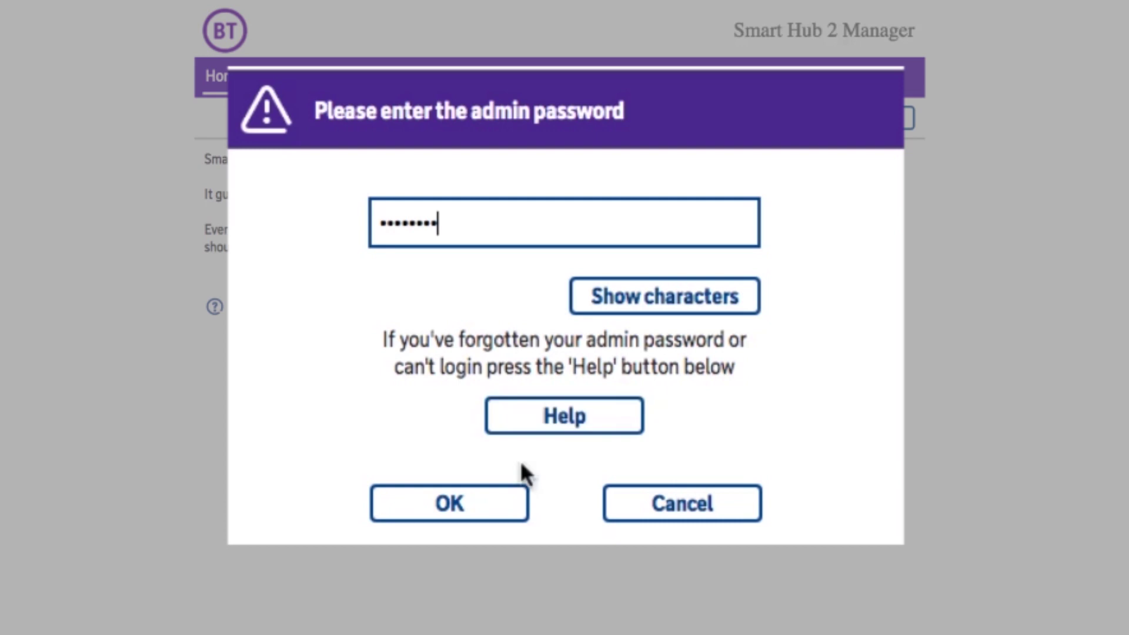
# - Log in with the admin password, switch Smart Setup off and save
pyautogui.click(462, 522)
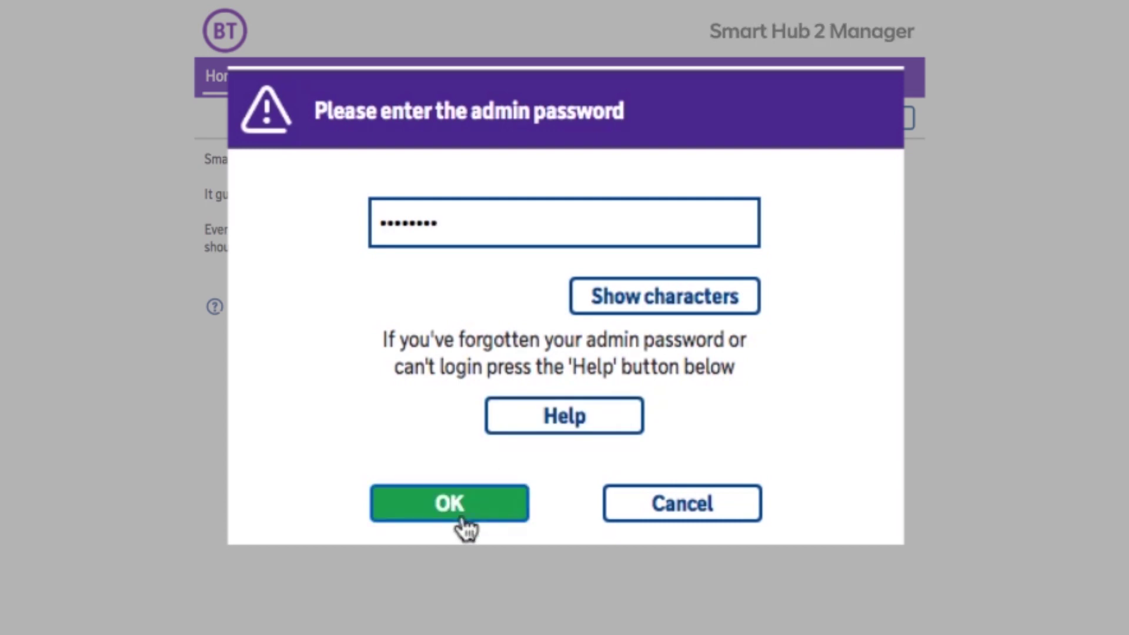
pyautogui.click(394, 314)
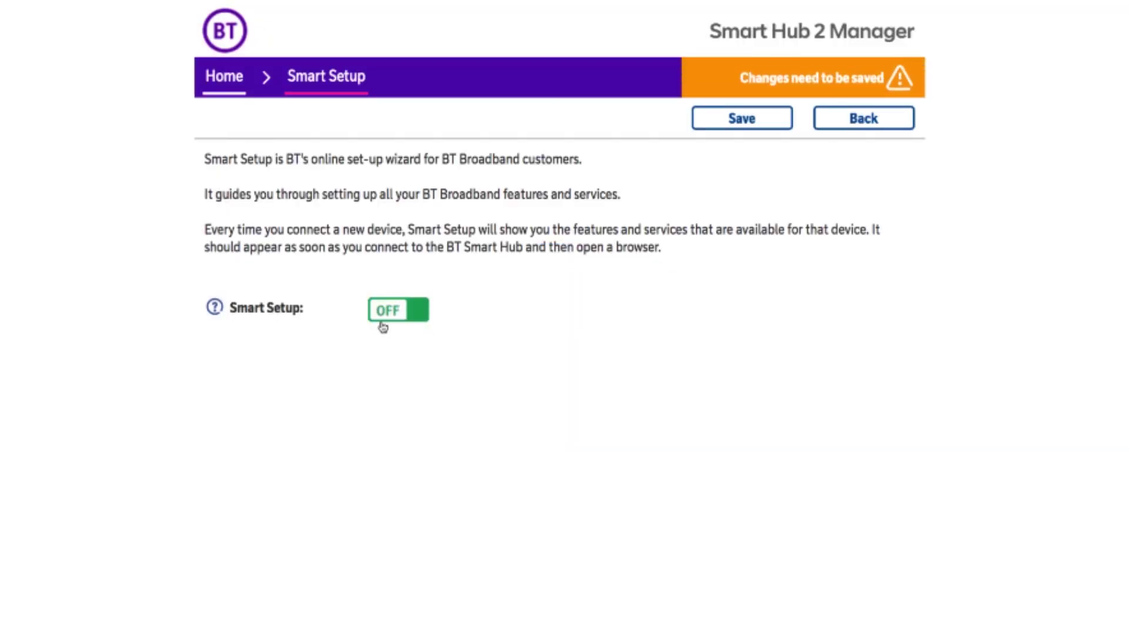
pyautogui.click(770, 122)
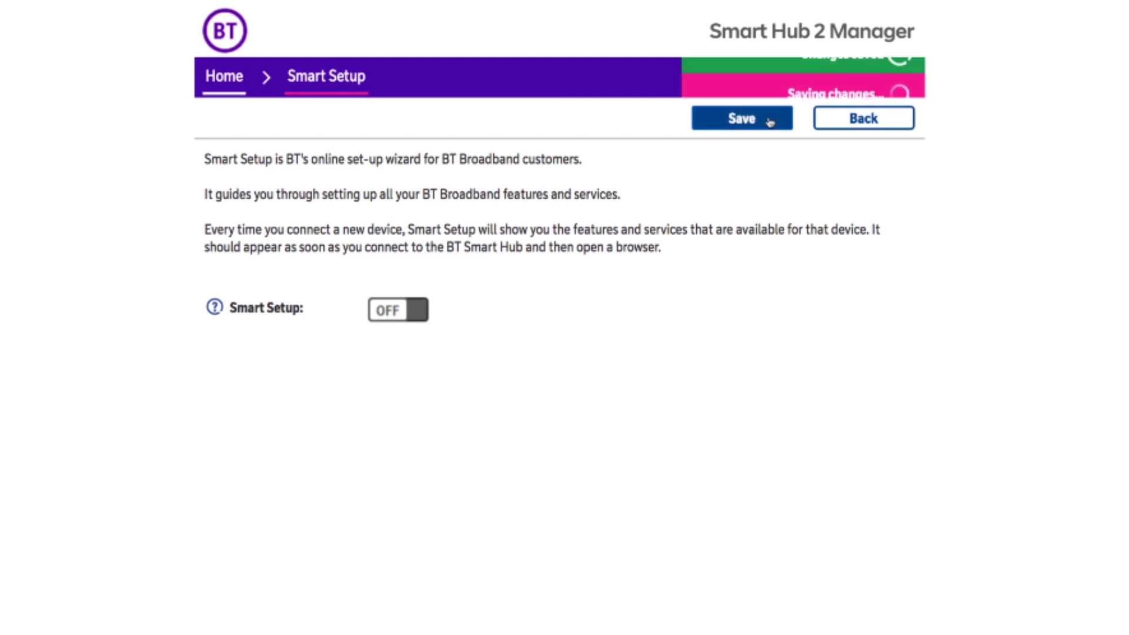
# - Return to the dashboard and open the editable advanced settings from the Wireless tile
pyautogui.click(889, 127)
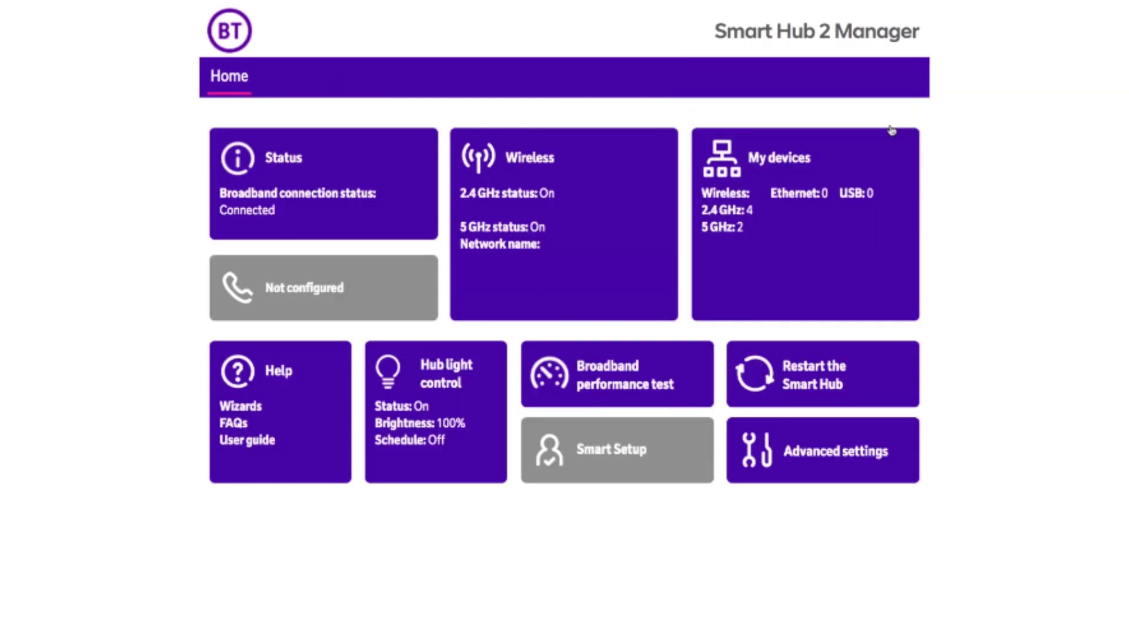
pyautogui.click(628, 184)
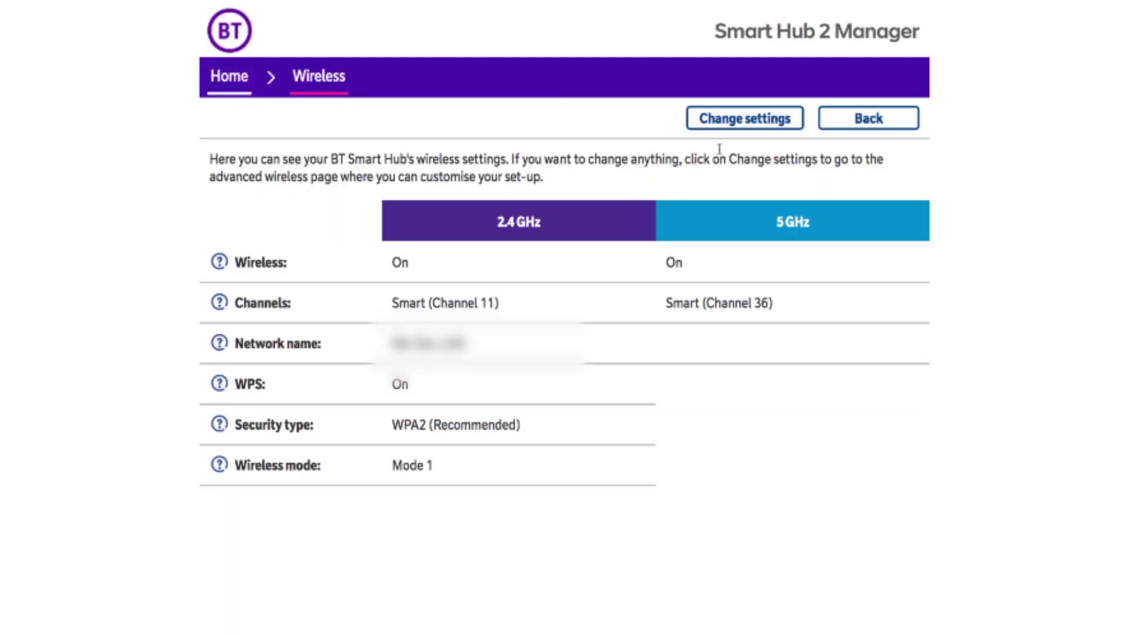
pyautogui.click(735, 133)
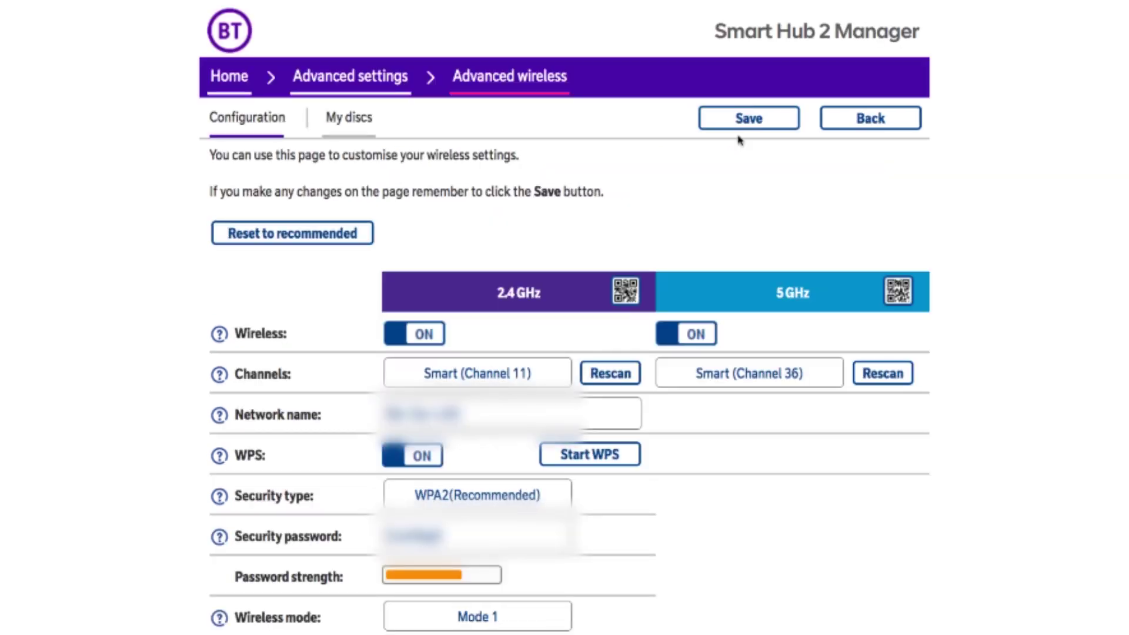
# - Turn the 5 GHz band off and save, accepting the insecure-password warning
pyautogui.click(687, 336)
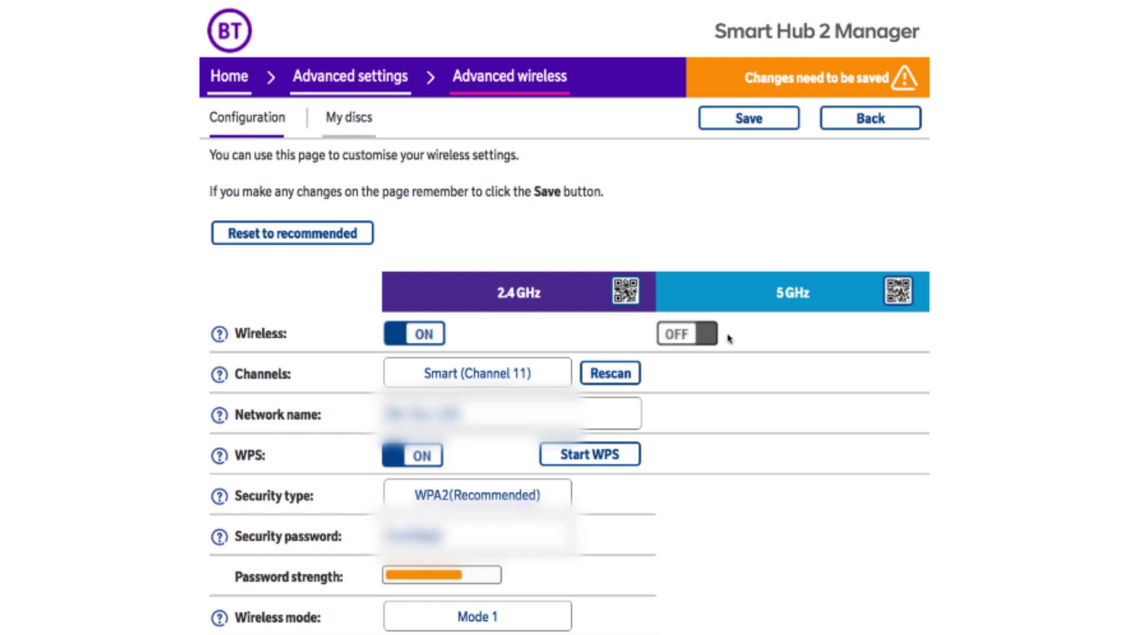
pyautogui.click(748, 120)
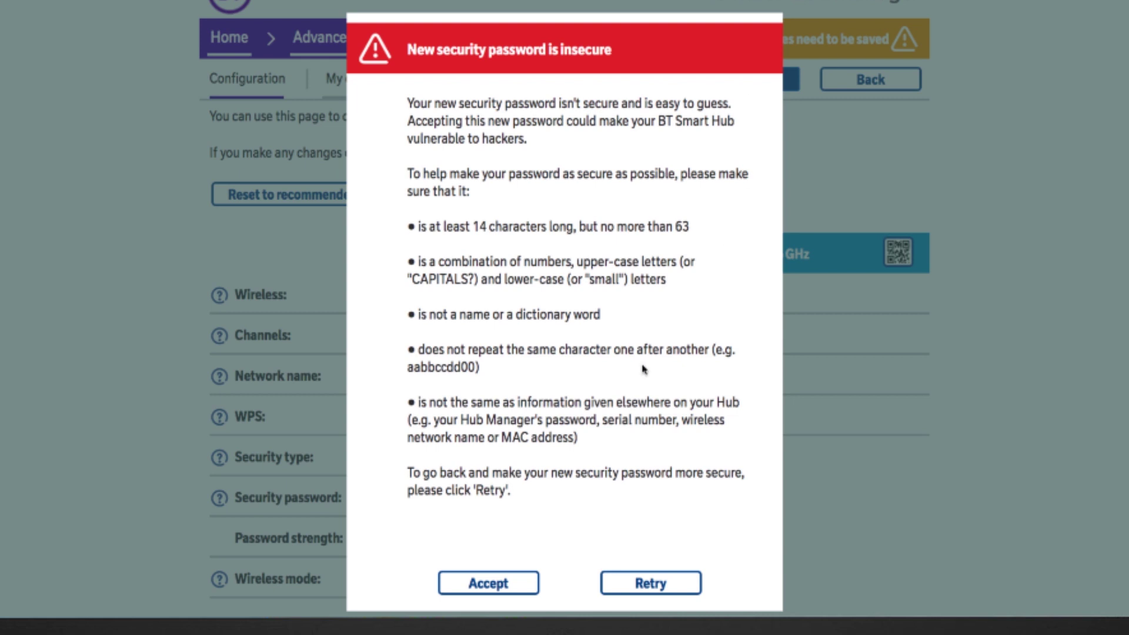
pyautogui.click(497, 584)
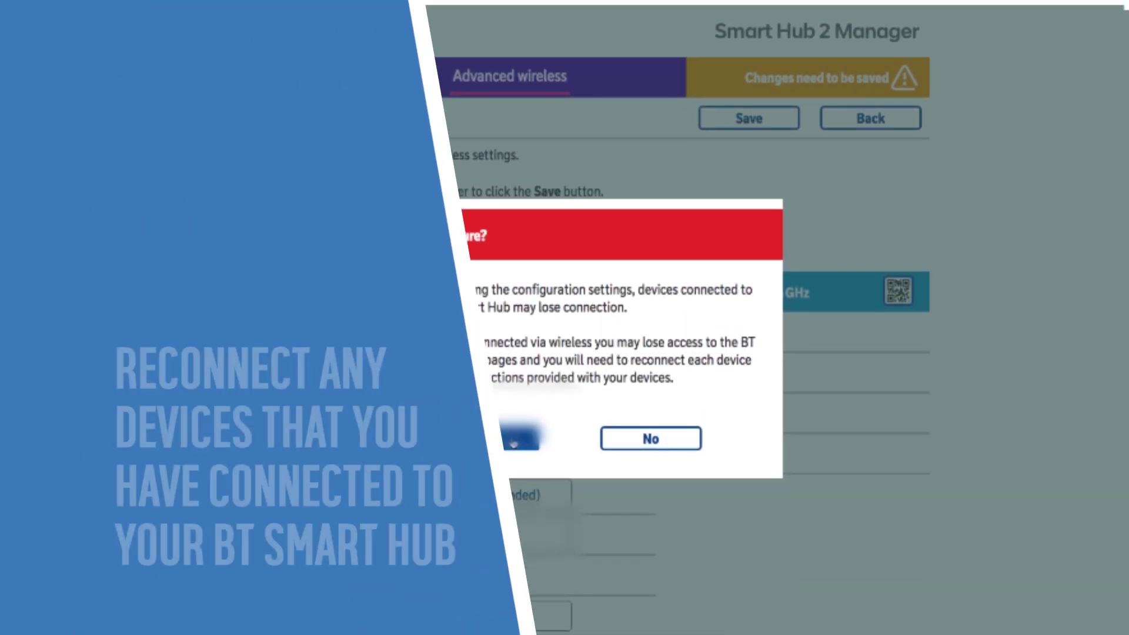
# - Answer Yes to 'Are you sure?' so the 5 GHz-off configuration is applied
pyautogui.click(488, 400)
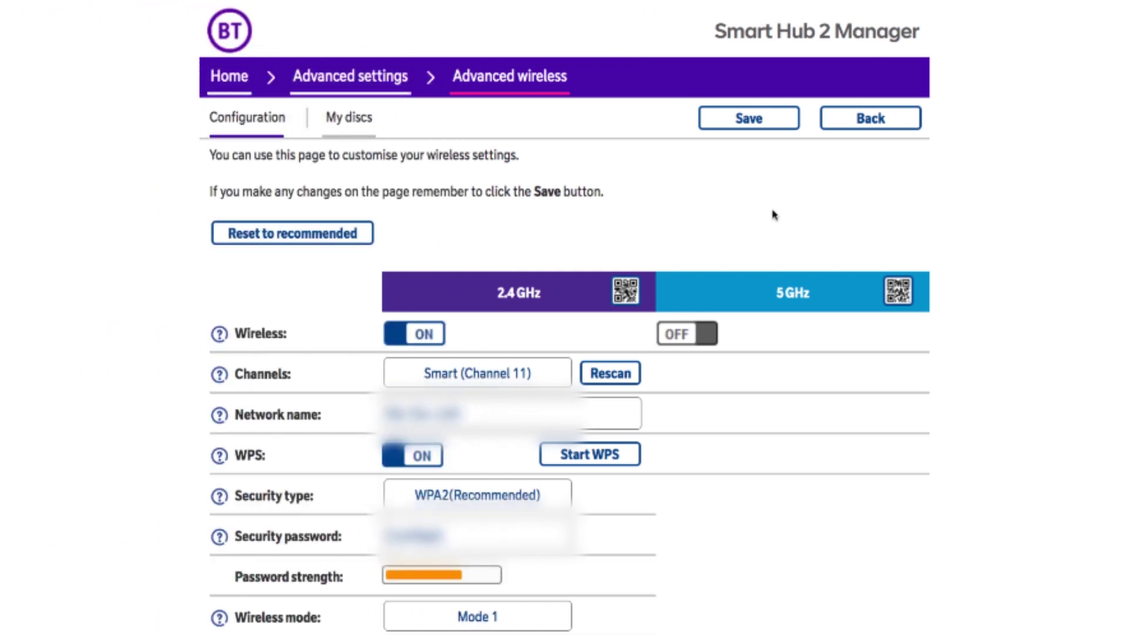
# - Switch 5 GHz back on and save, accepting the password warning and confirming
pyautogui.click(711, 334)
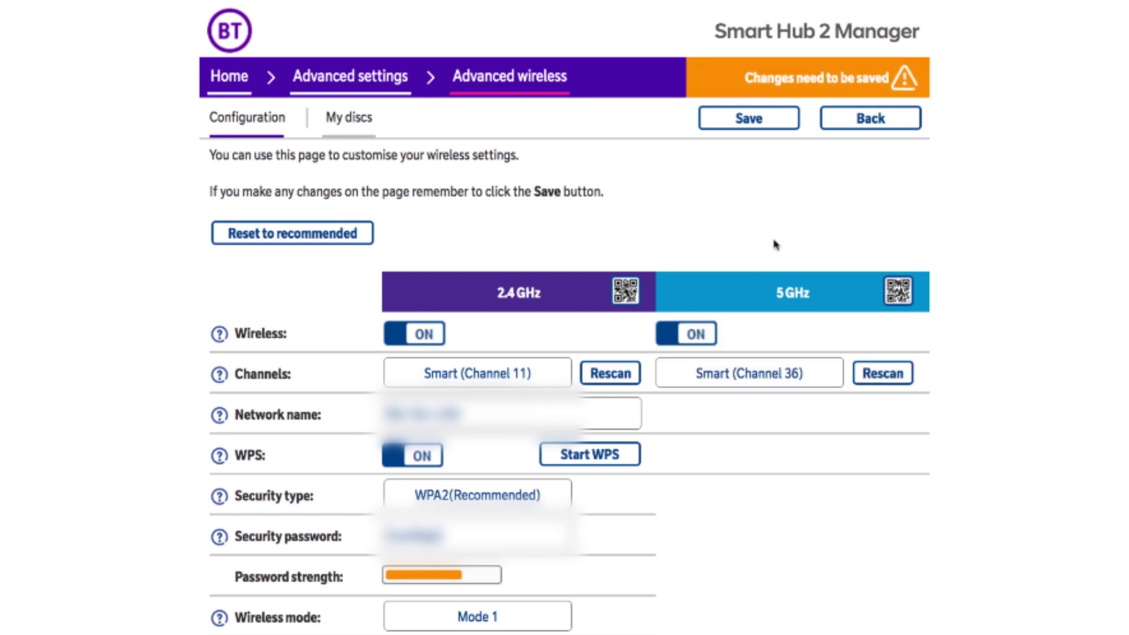
pyautogui.click(784, 120)
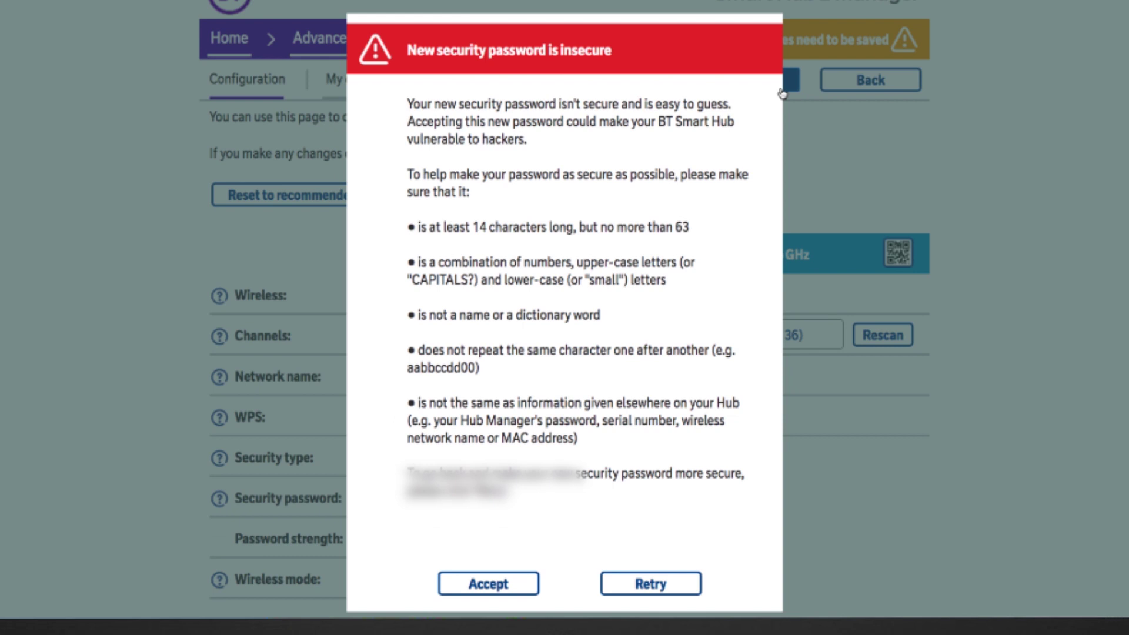
pyautogui.click(496, 585)
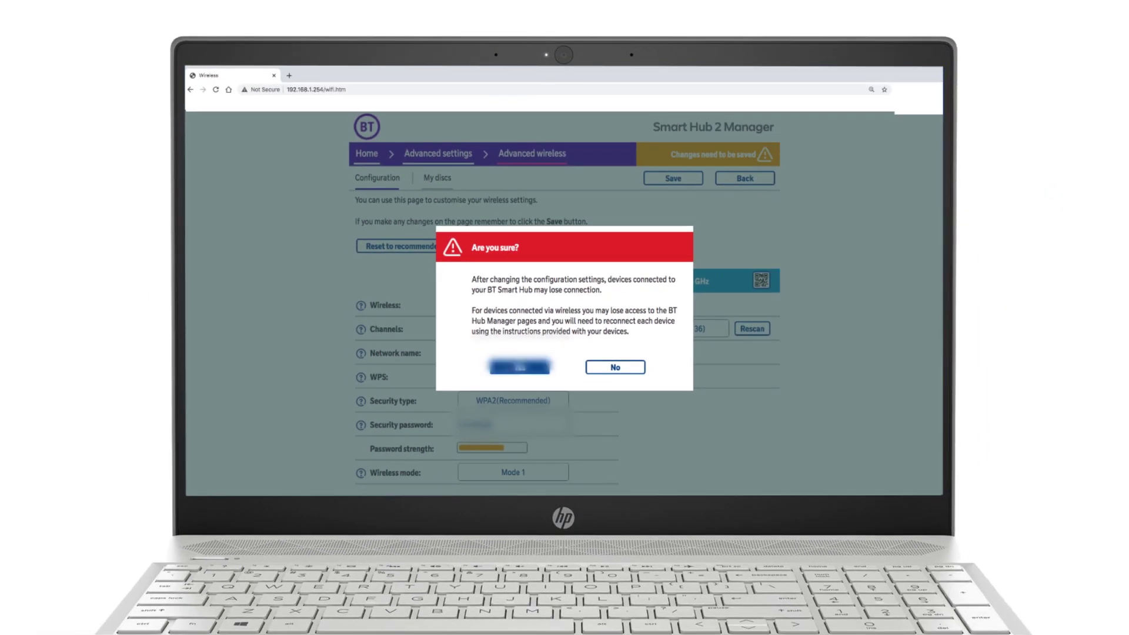
pyautogui.click(505, 364)
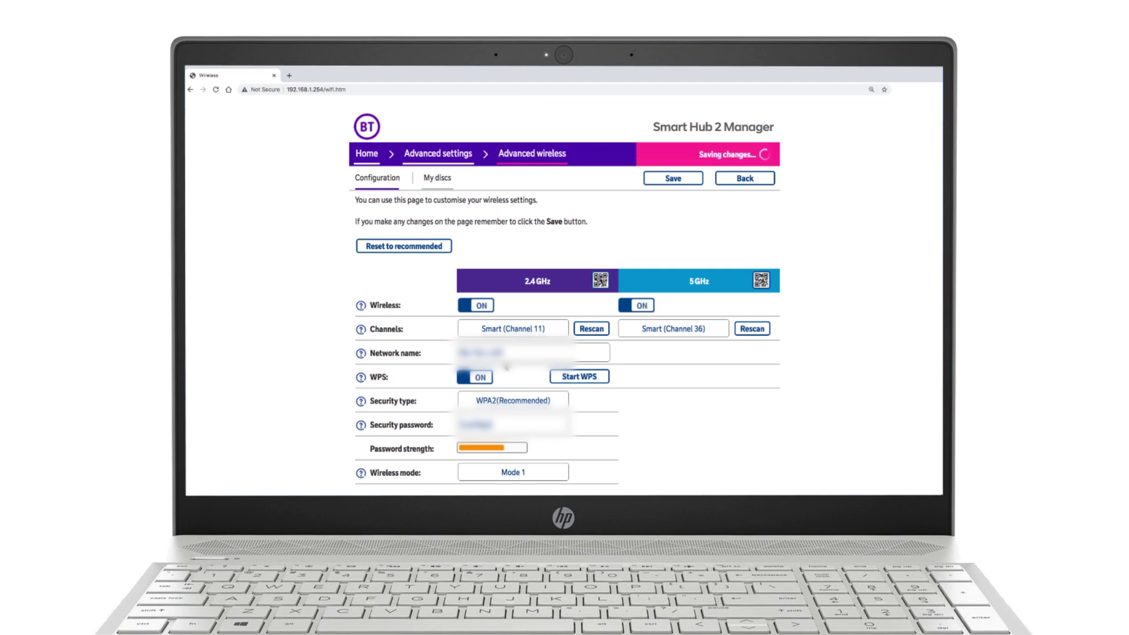